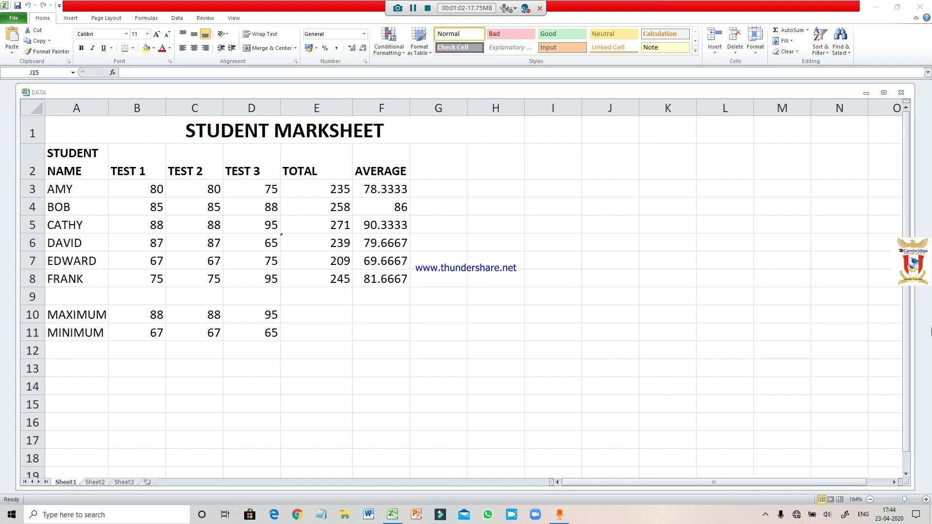
- Insert a 2-D clustered column chart from the student names and Test 1 to Test 3 marks in A2:D8
click(96, 167)
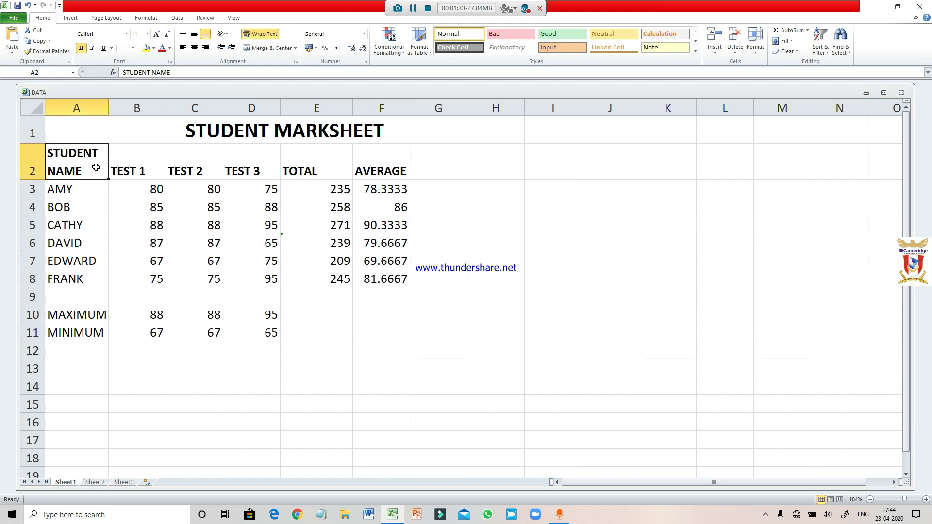
key(shift+Right)
key(shift+Right)
key(shift+Down)
key(shift+Down)
key(shift+Right)
key(shift+Right)
key(shift+Down)
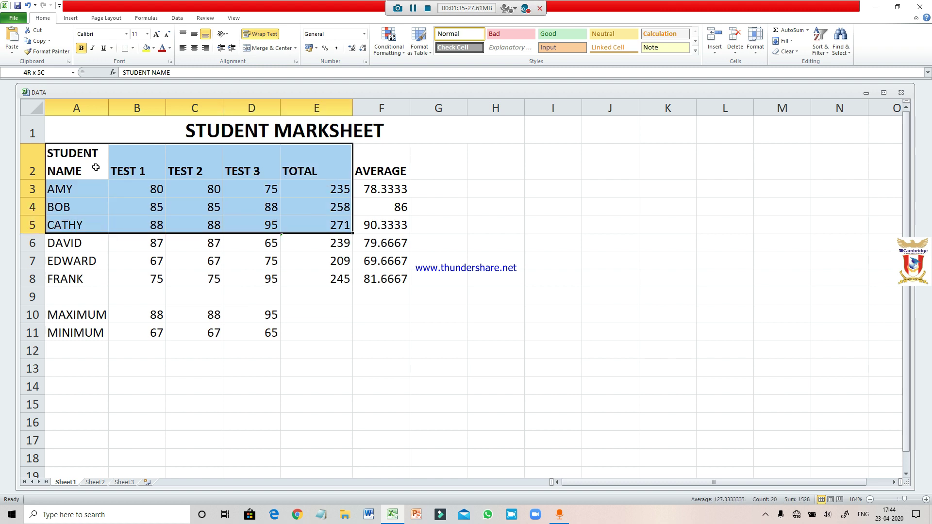
key(shift+Down)
key(shift+Down)
key(shift+Down)
key(shift+Left)
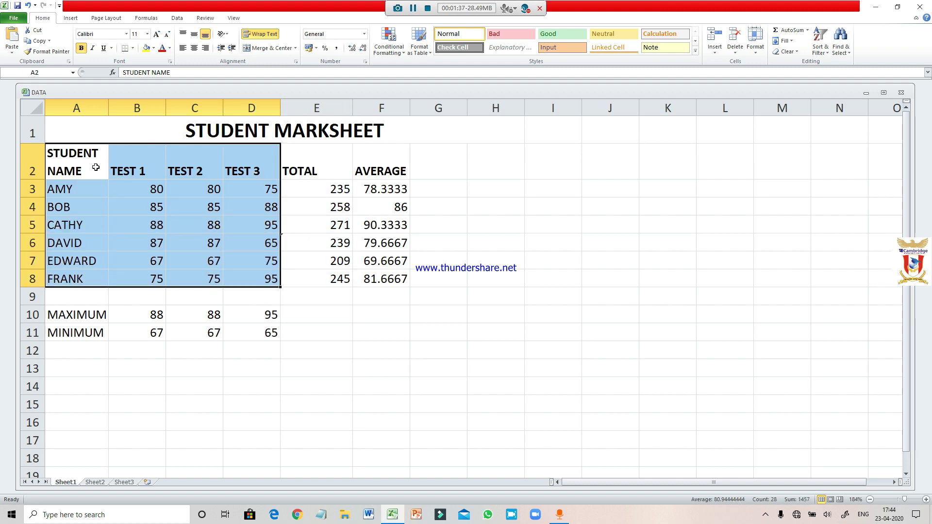
click(72, 20)
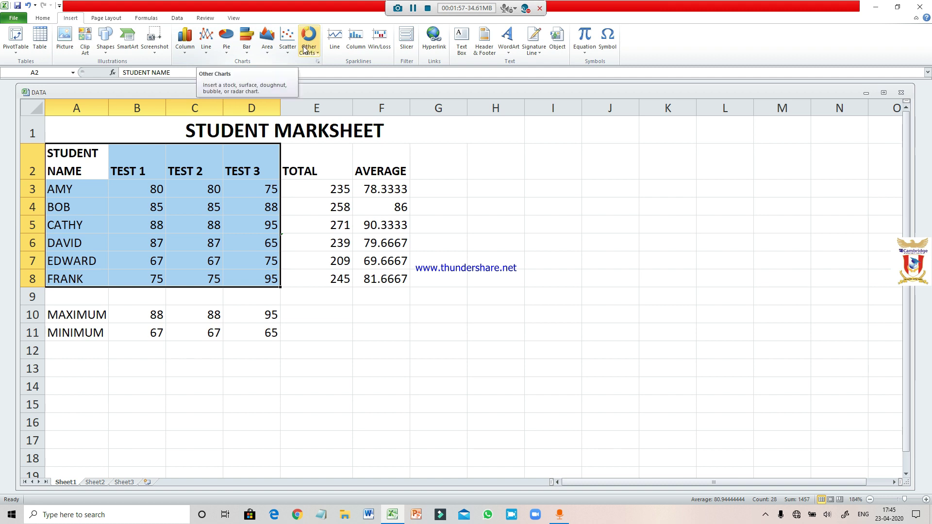
click(189, 50)
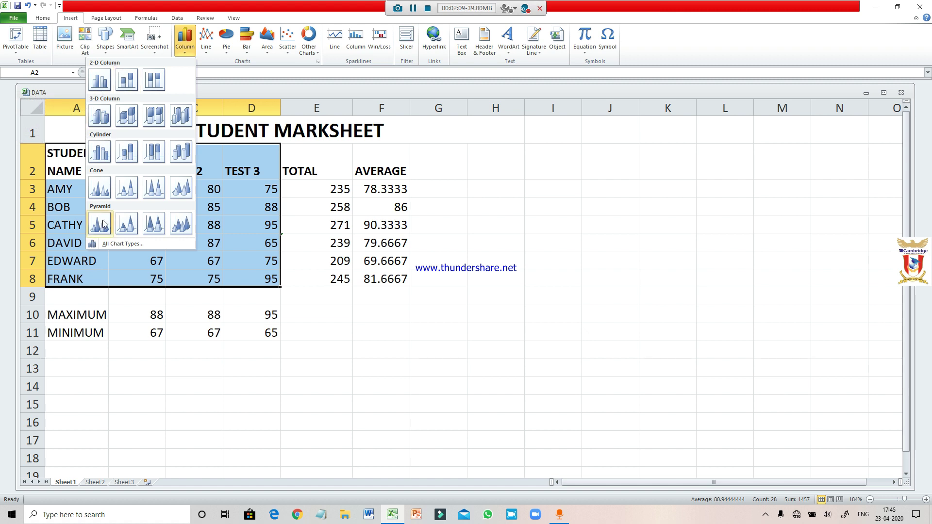
click(103, 76)
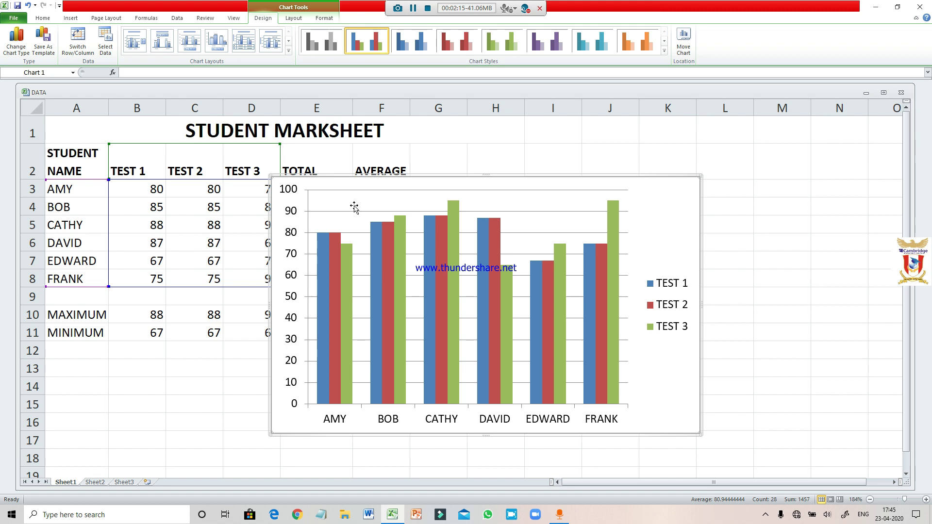
- Move the chart to the empty area beside the marks table and extend its upper edge to the top of row 1
drag(641, 186, 805, 145)
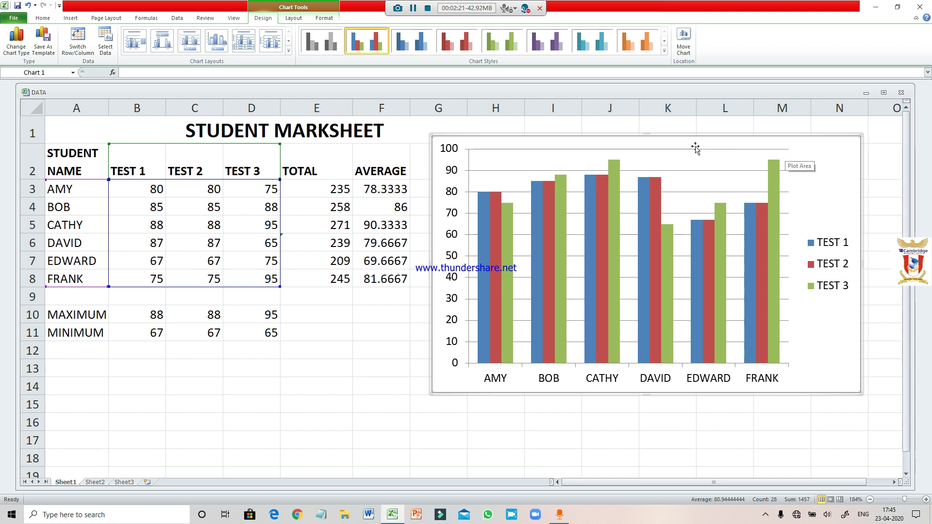
drag(649, 136, 649, 118)
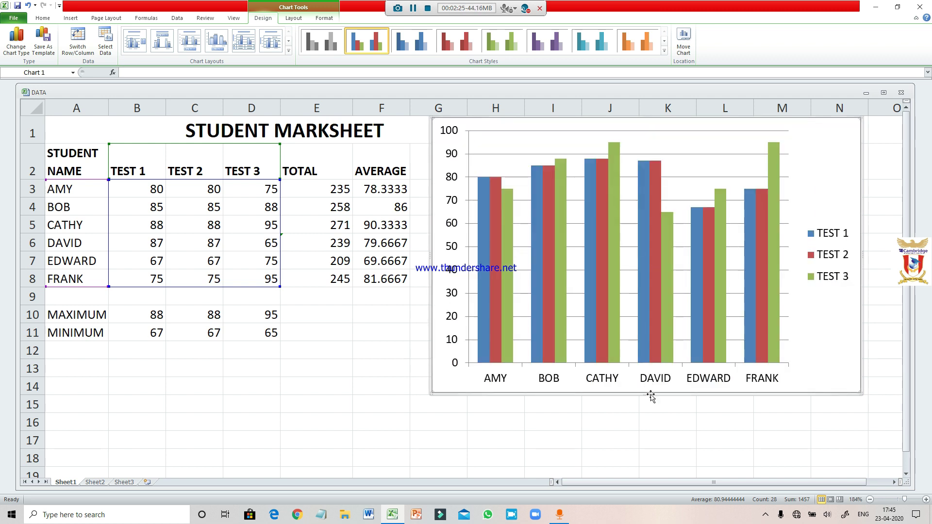
mouse_move(659, 341)
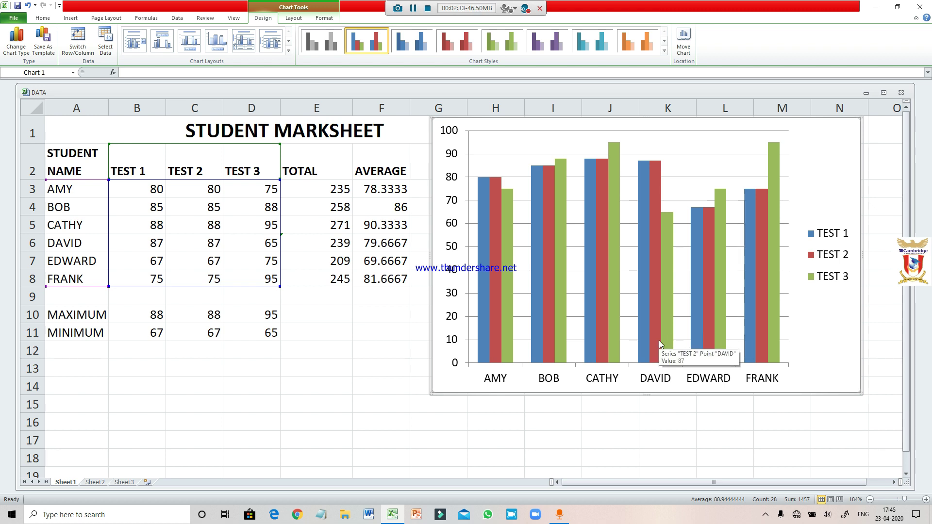
- Add a chart title above the chart and set its text to MARKSHEET
click(293, 18)
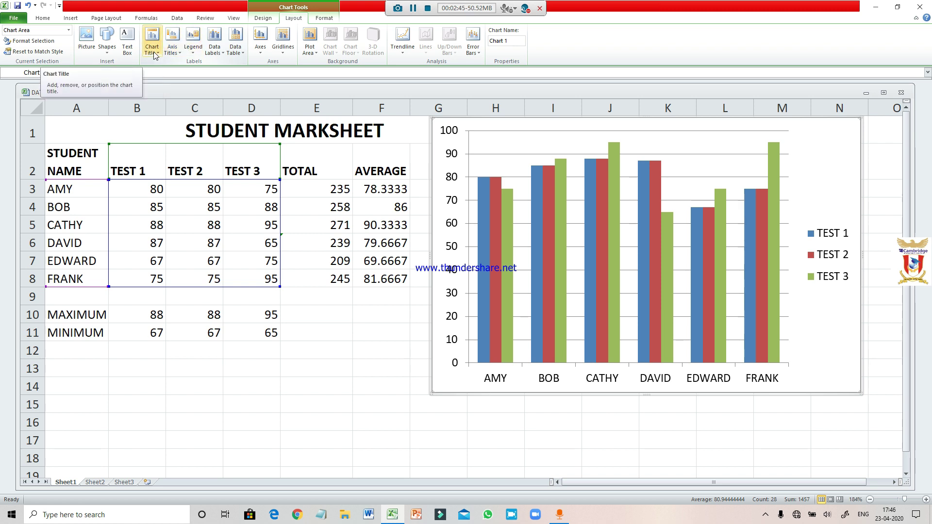
click(154, 52)
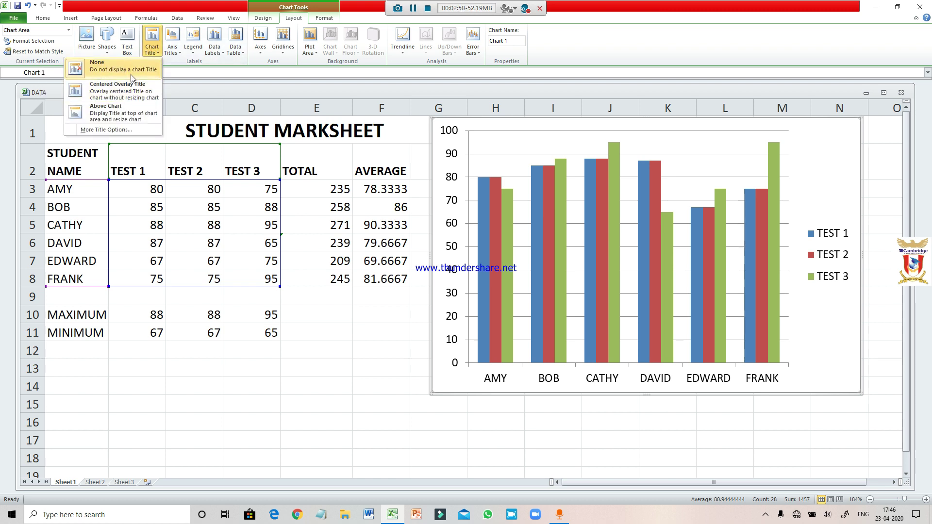
click(124, 113)
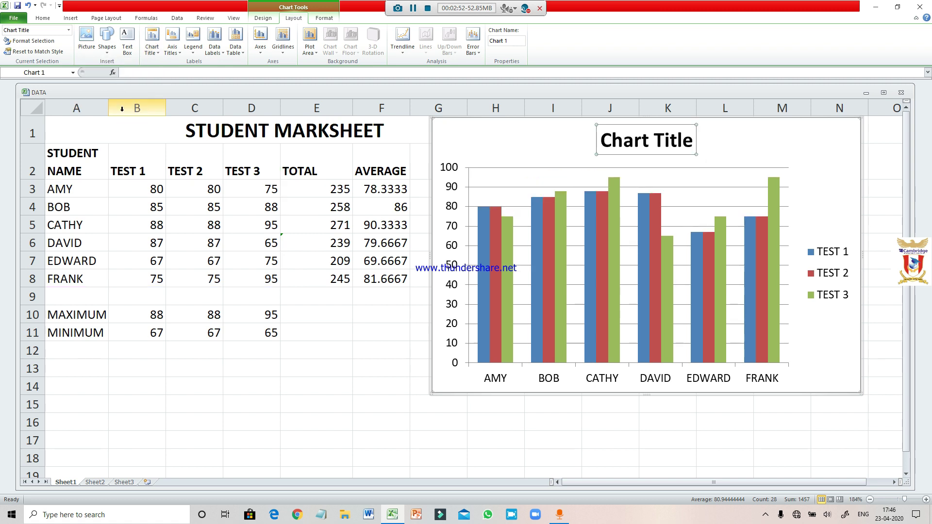
click(693, 142)
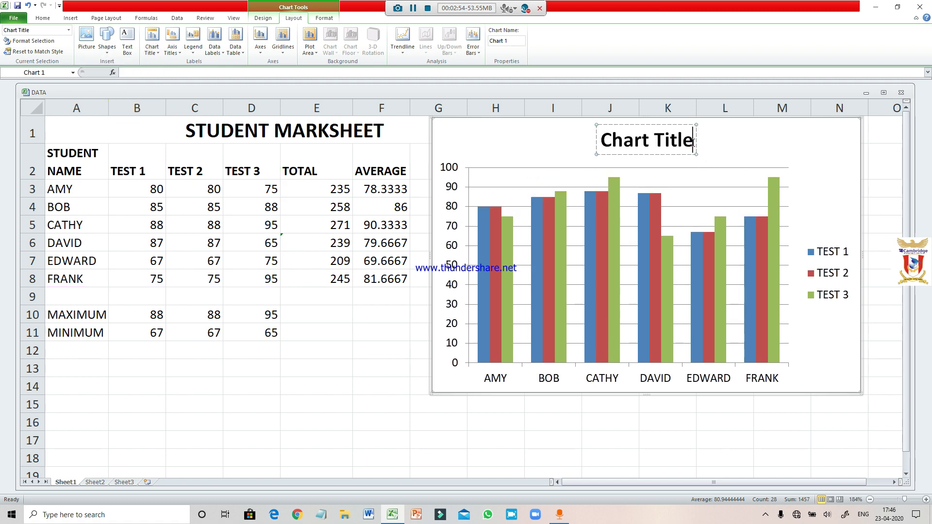
key(BackSpace)
key(BackSpace)
key(BackSpace)
key(BackSpace)
key(BackSpace)
key(BackSpace)
key(BackSpace)
key(BackSpace)
key(BackSpace)
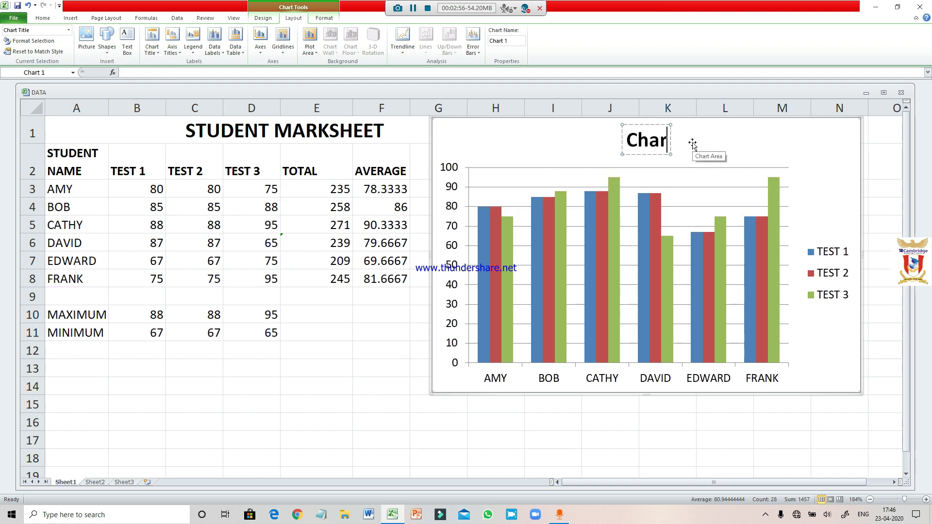
key(BackSpace)
key(BackSpace)
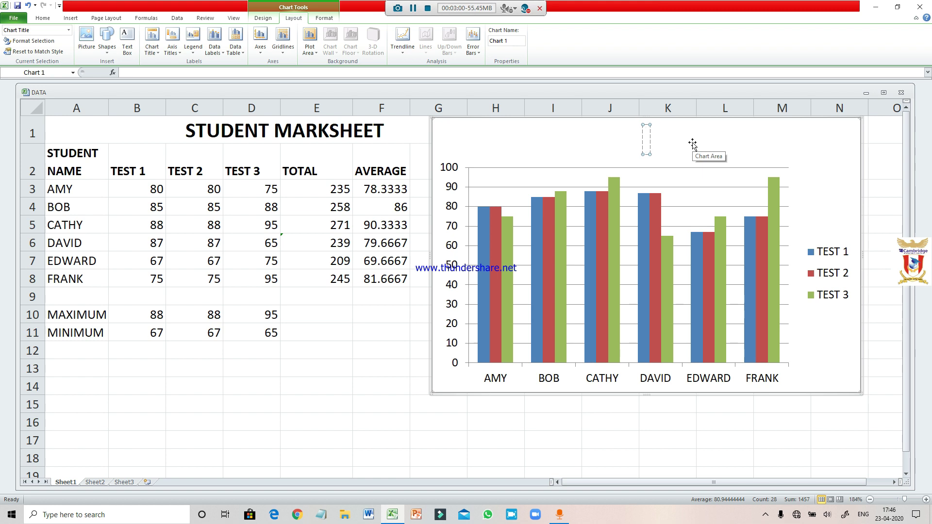
text(N)
key(BackSpace)
text(MARKSHEET)
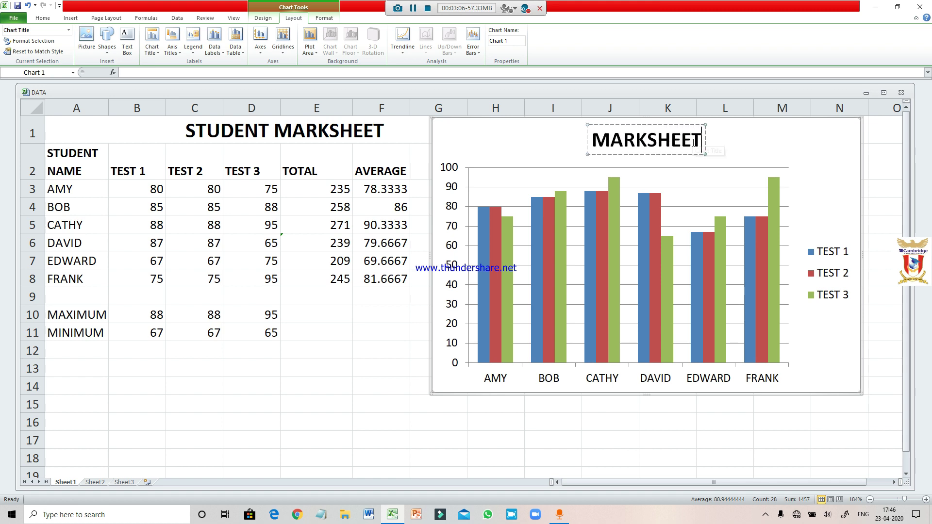
text(S)
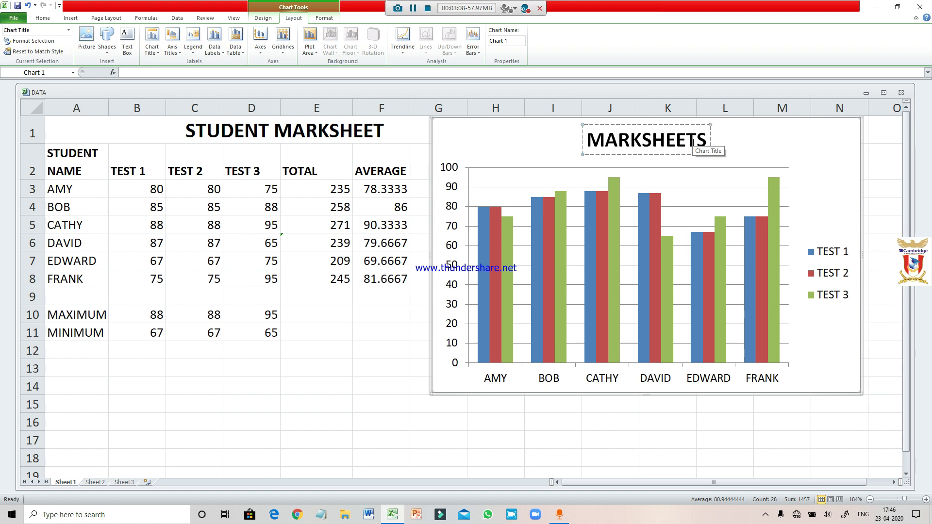
key(BackSpace)
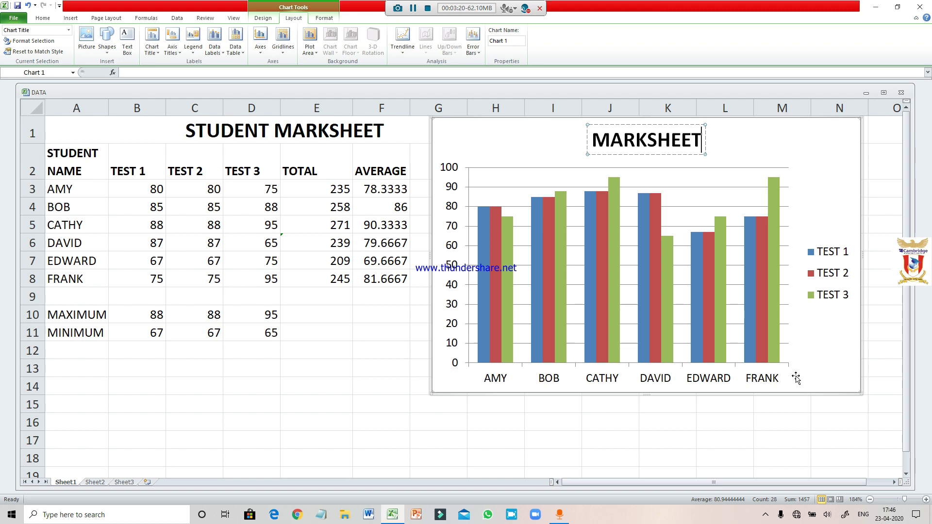
- Add a primary horizontal axis title below the axis reading NAME OF STUDENTS
click(174, 50)
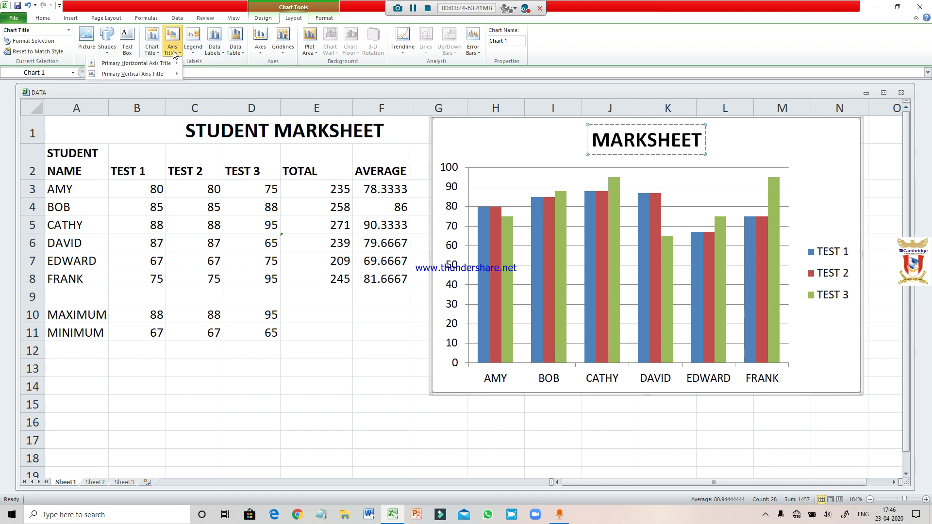
mouse_move(170, 63)
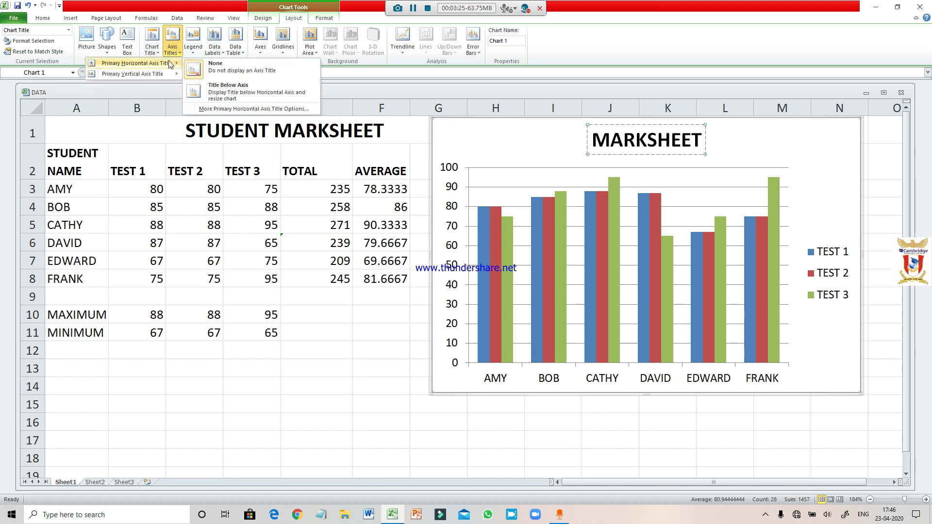
click(194, 92)
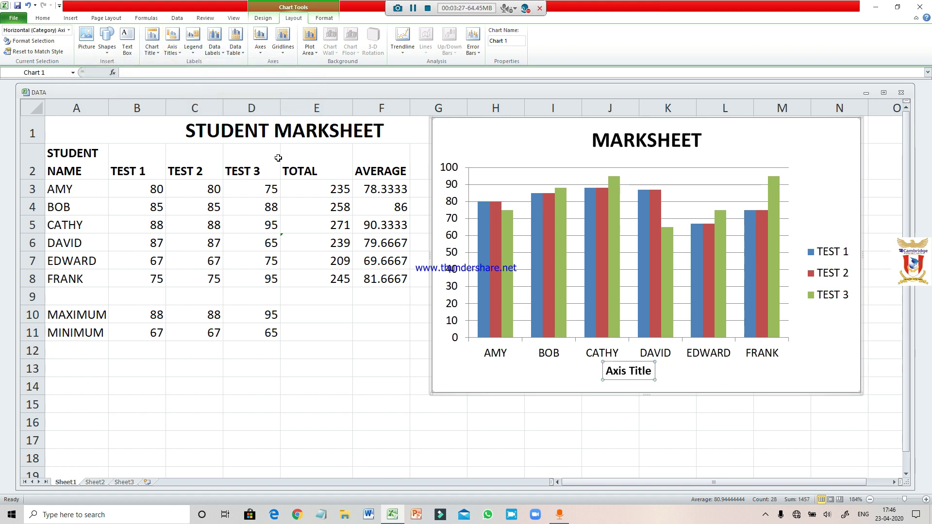
click(652, 371)
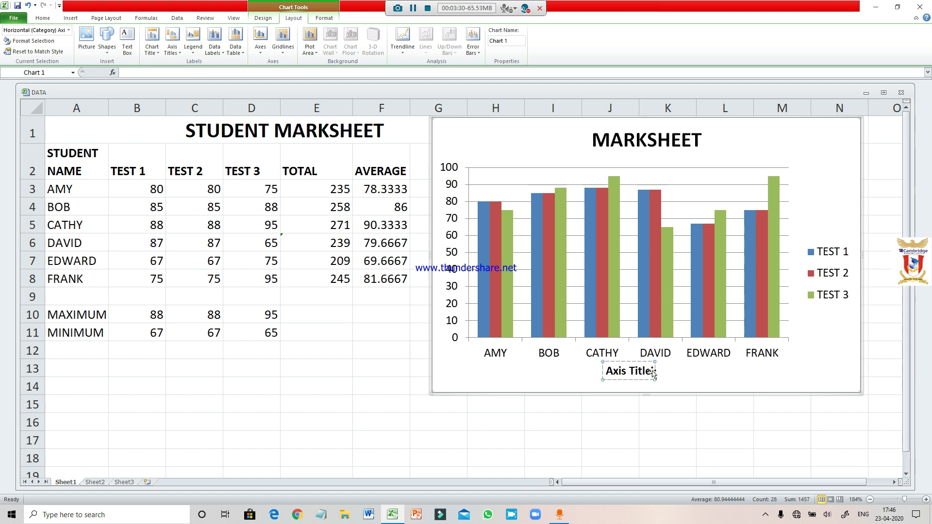
key(BackSpace)
key(BackSpace)
key(BackSpace)
key(BackSpace)
key(BackSpace)
key(BackSpace)
key(BackSpace)
key(BackSpace)
key(BackSpace)
key(BackSpace)
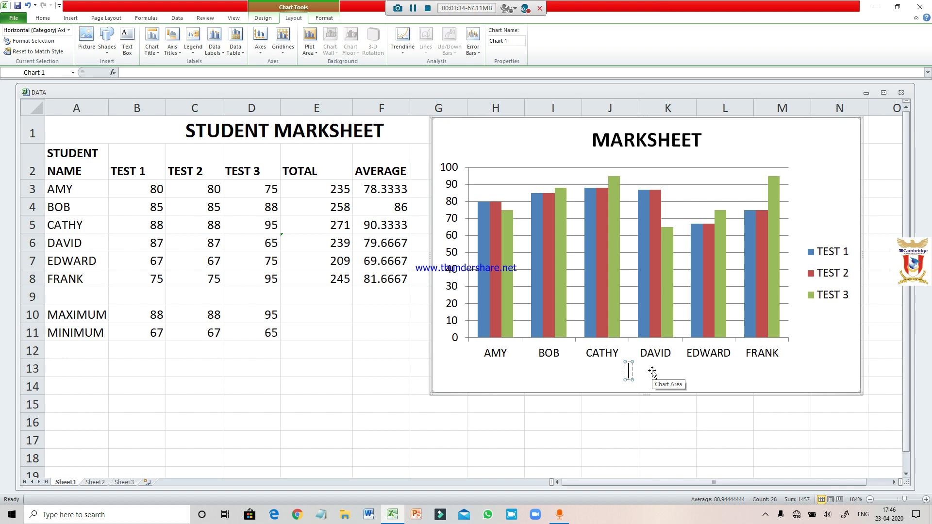
text(NAME OF)
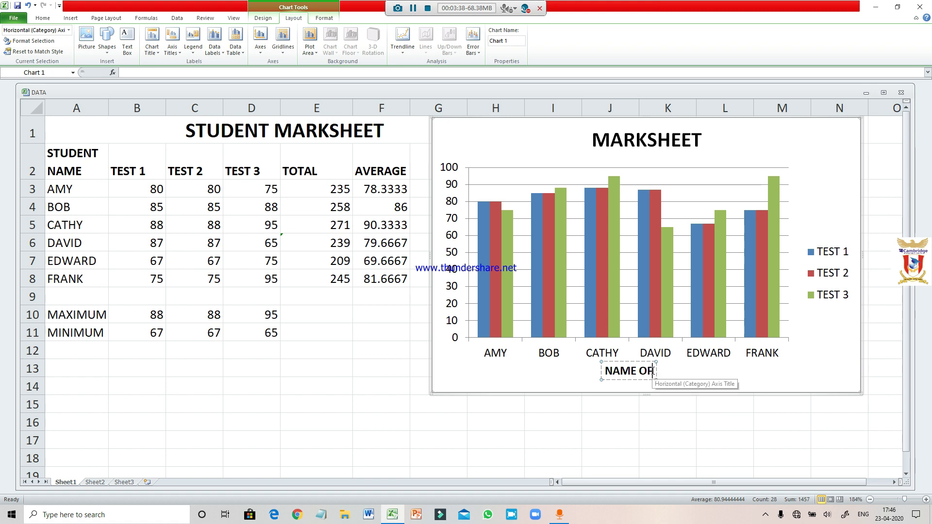
text( STUDE)
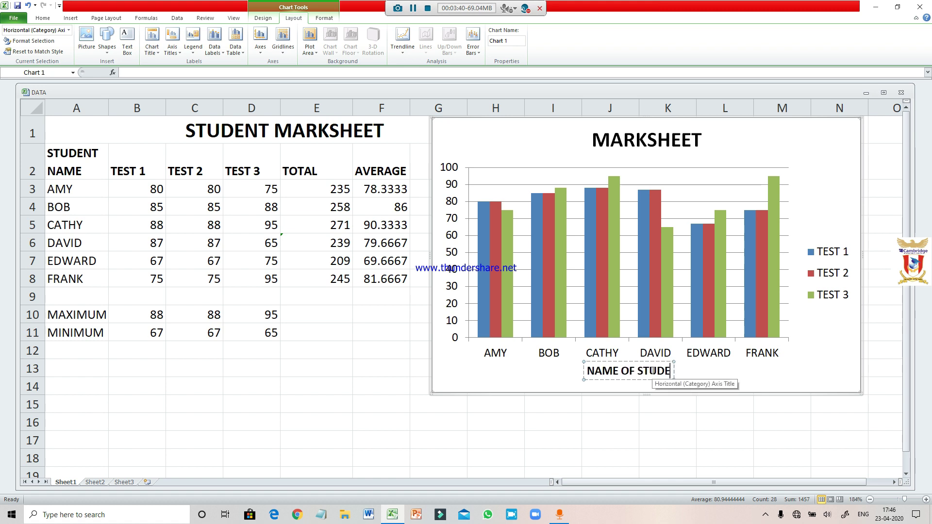
text(NTS)
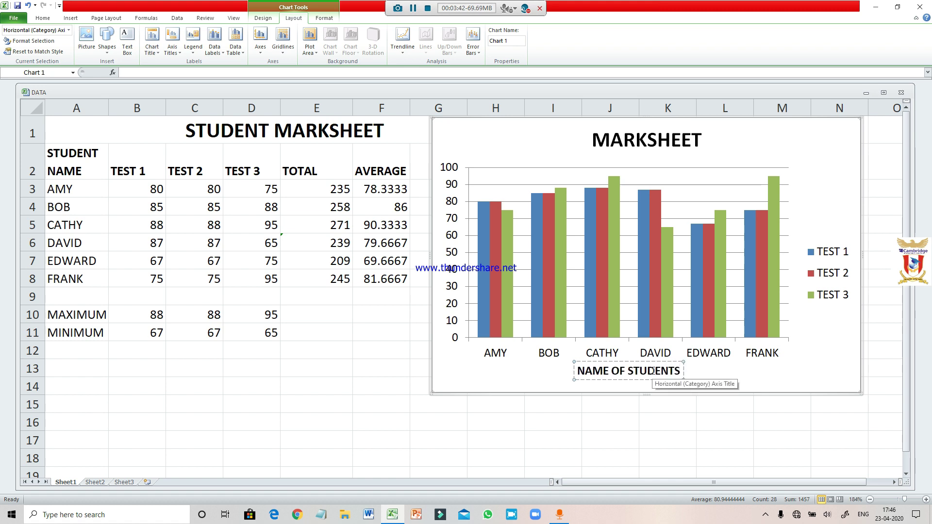
- Add a rotated primary vertical axis title reading MARKS
click(175, 50)
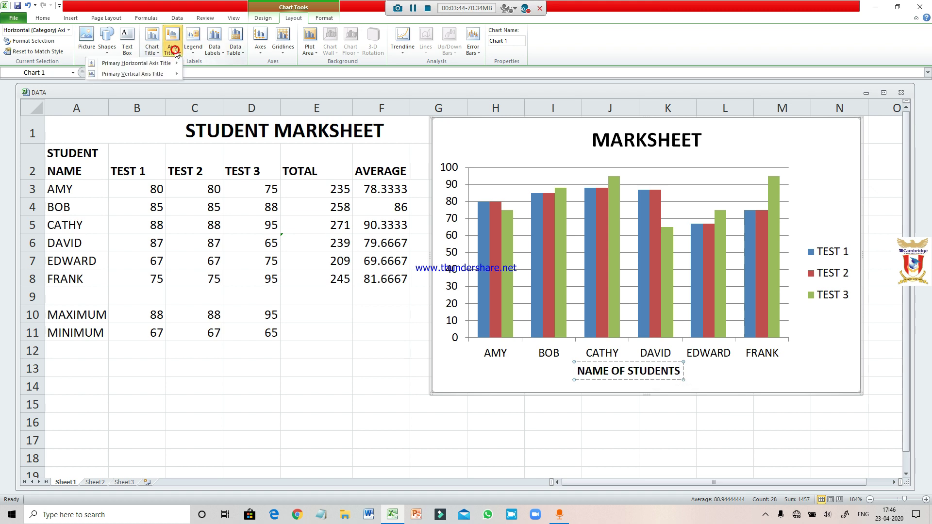
click(160, 74)
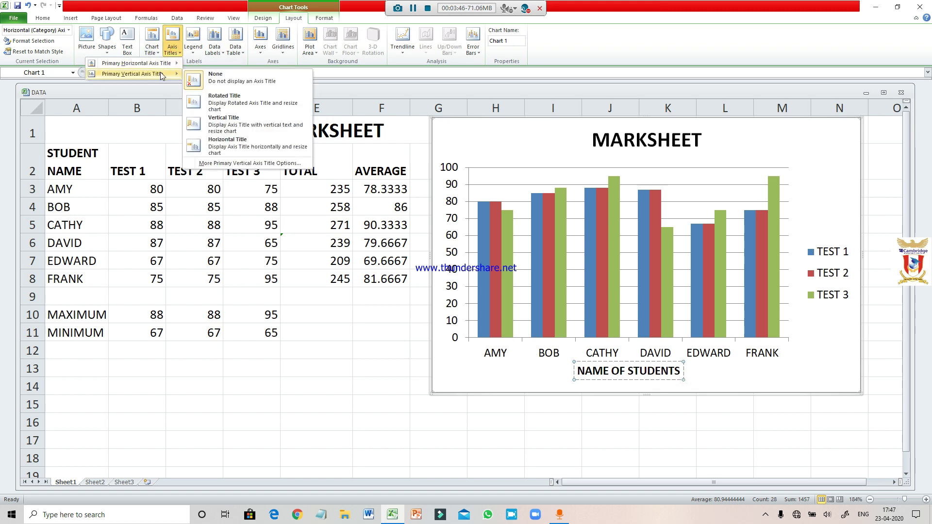
click(224, 103)
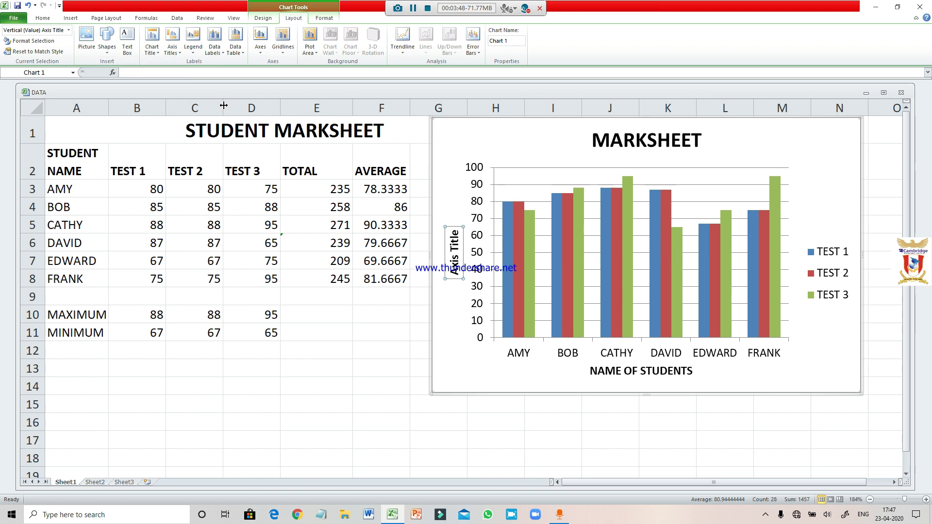
click(458, 230)
key(BackSpace)
key(BackSpace)
key(BackSpace)
key(BackSpace)
key(BackSpace)
key(BackSpace)
key(BackSpace)
key(BackSpace)
key(BackSpace)
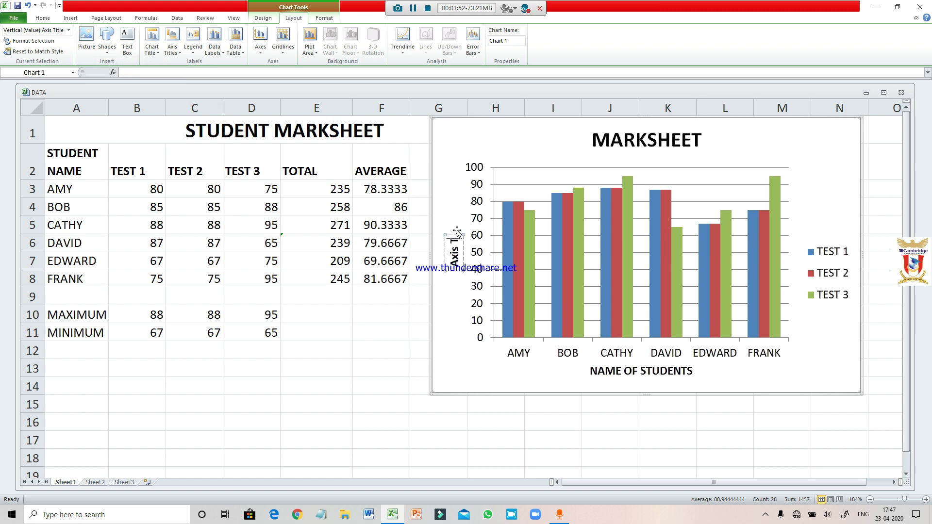
key(BackSpace)
text(MARKS)
- Place the chart's legend at the top of the chart, using the Show Legend at Top option
click(824, 280)
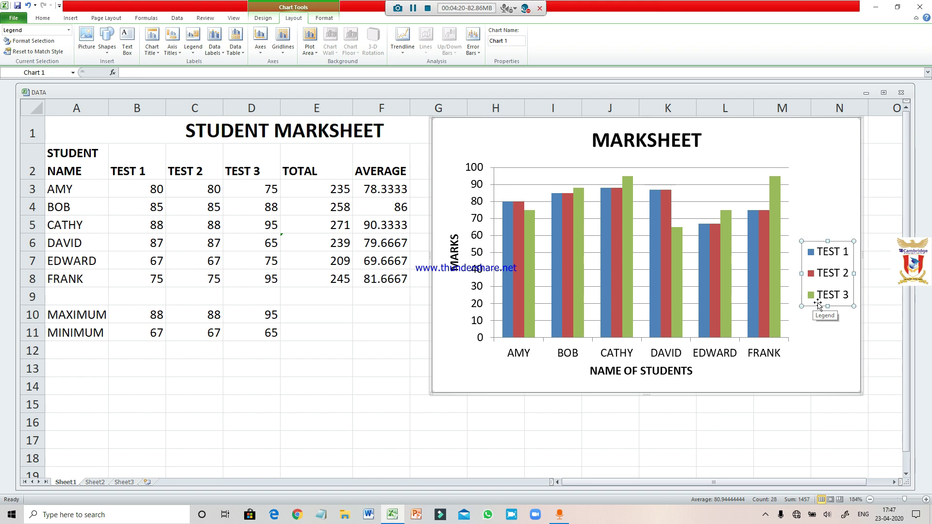
click(415, 9)
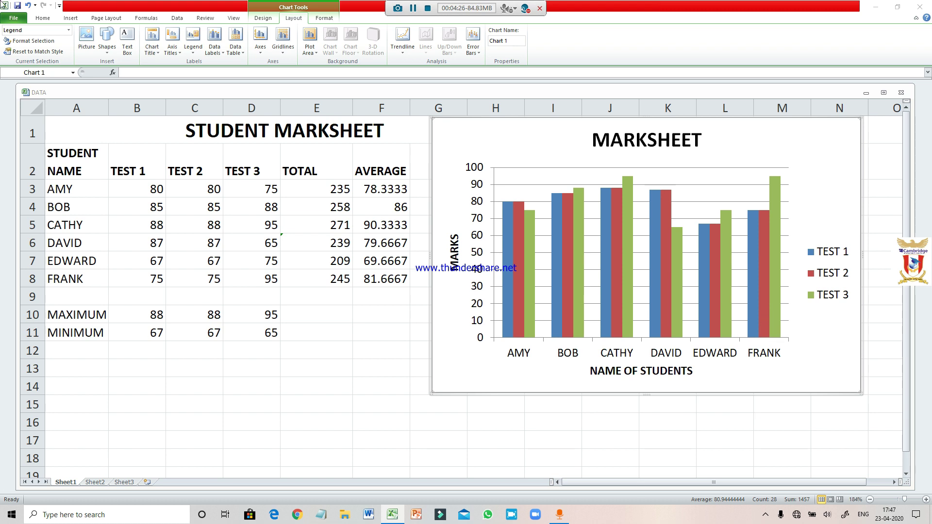
click(194, 49)
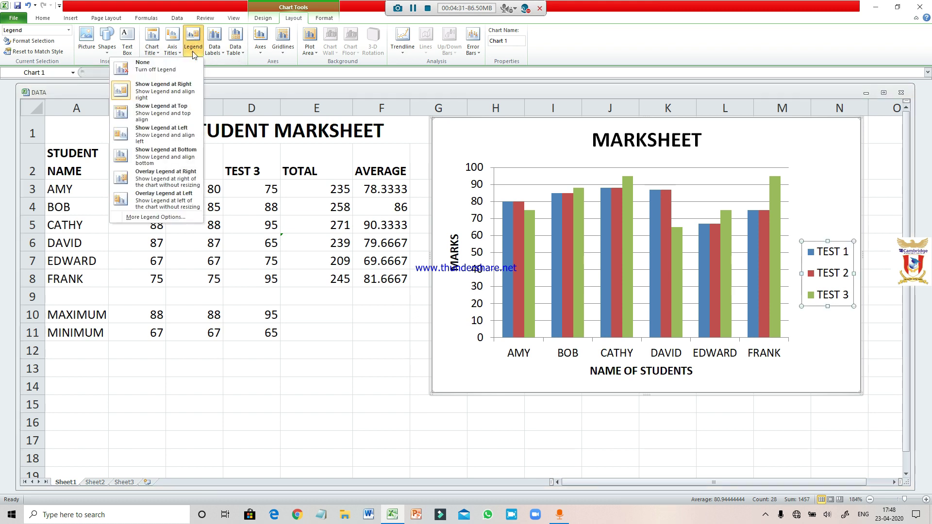
click(179, 112)
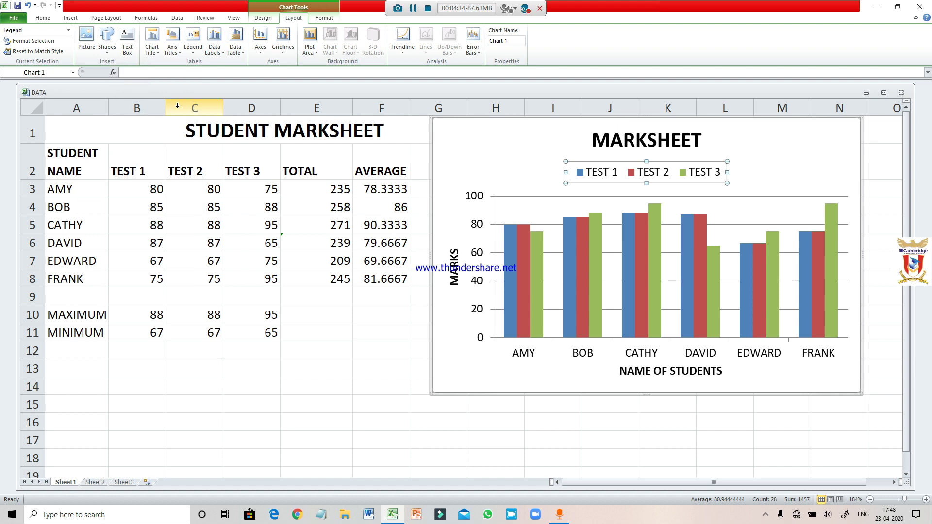
- Try the Show Legend at Left option on the chart and restore the legend with Show Legend at Top
click(193, 43)
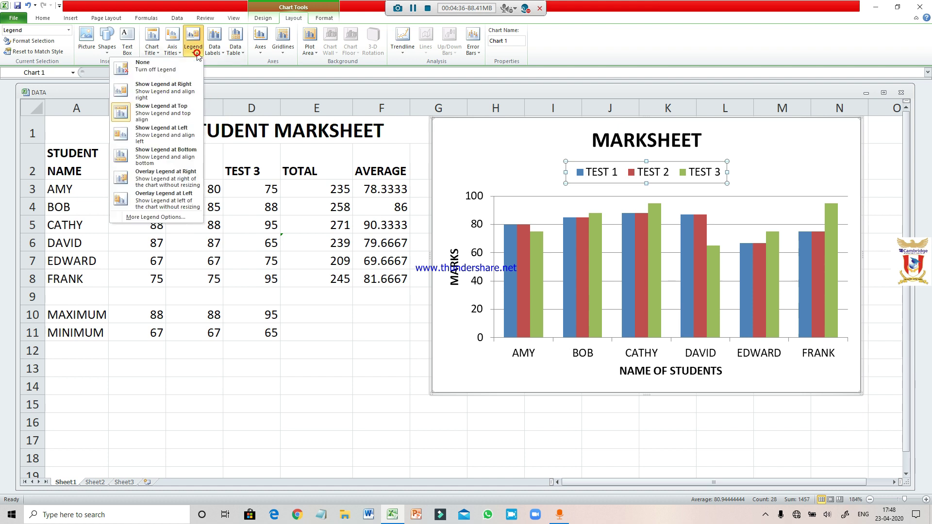
click(152, 130)
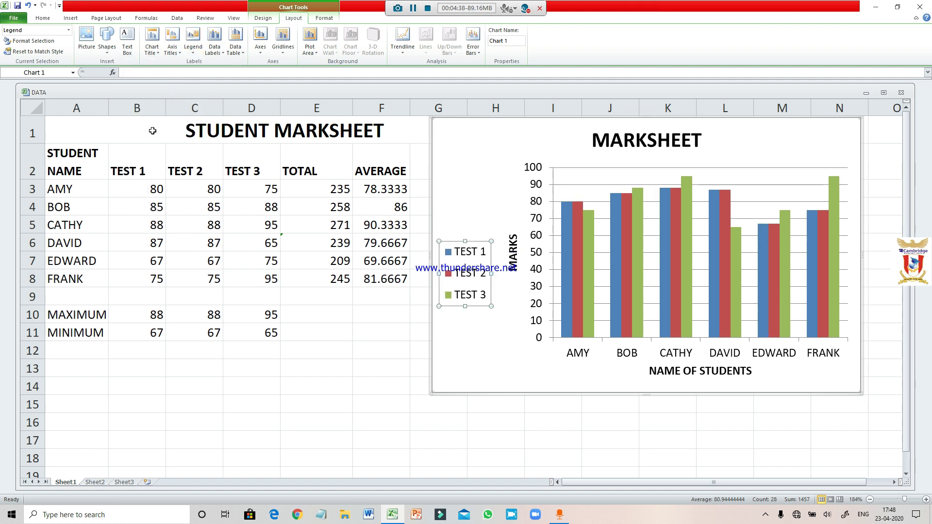
click(193, 43)
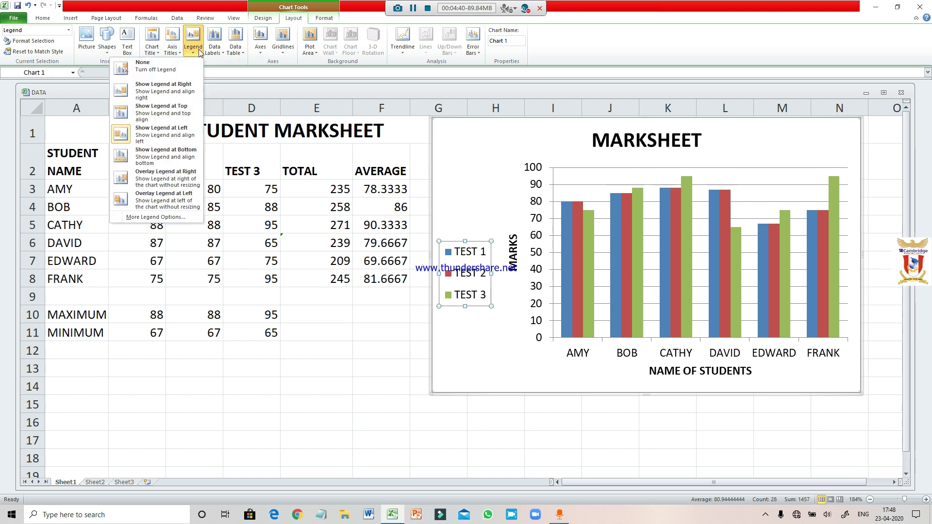
click(176, 111)
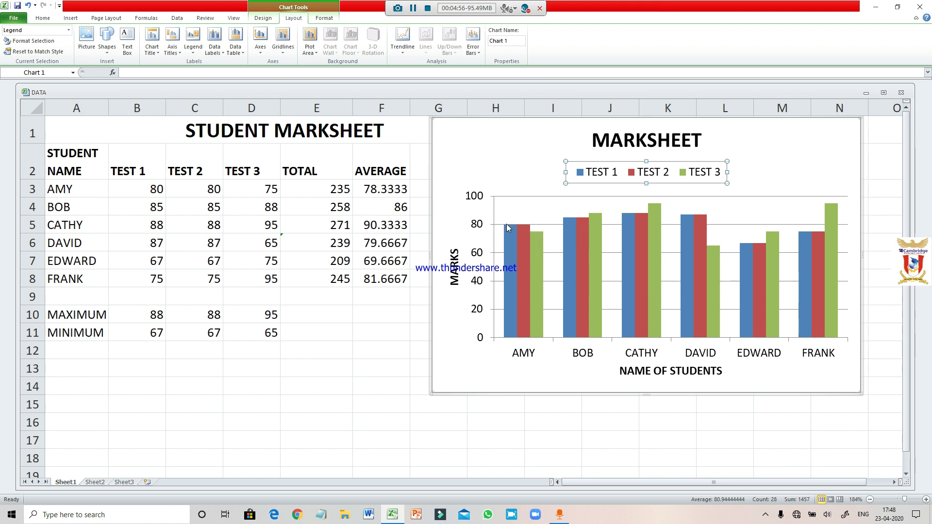
- Add data labels to all columns of the chart, centered on the data points
mouse_move(596, 221)
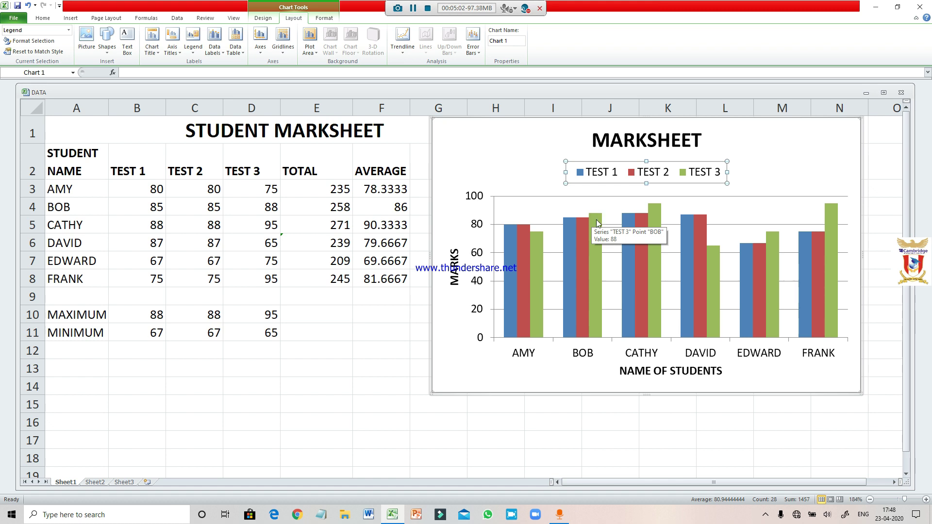
click(217, 54)
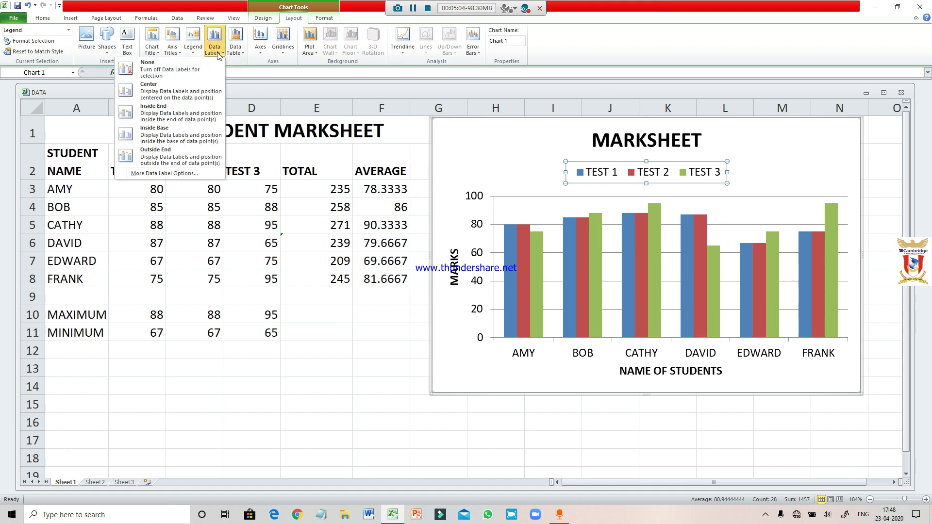
click(190, 87)
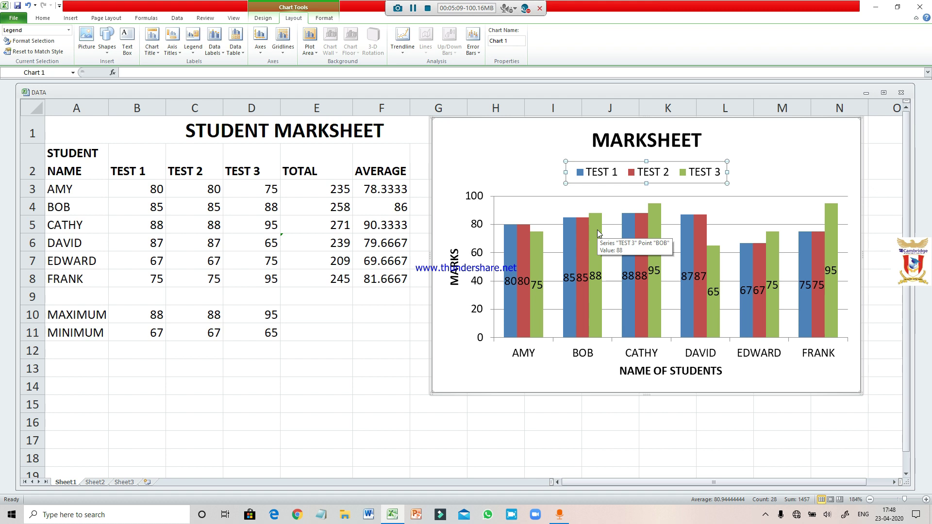
mouse_move(652, 283)
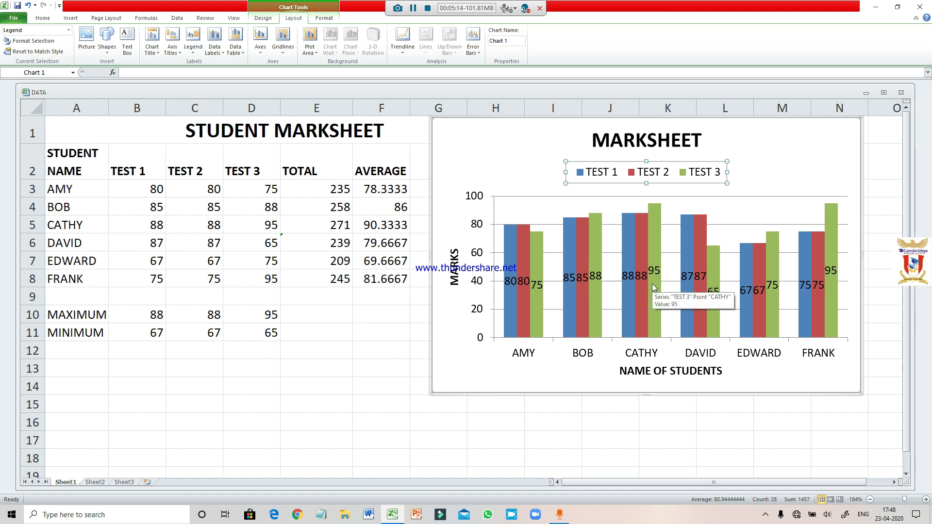
mouse_move(519, 258)
mouse_move(538, 244)
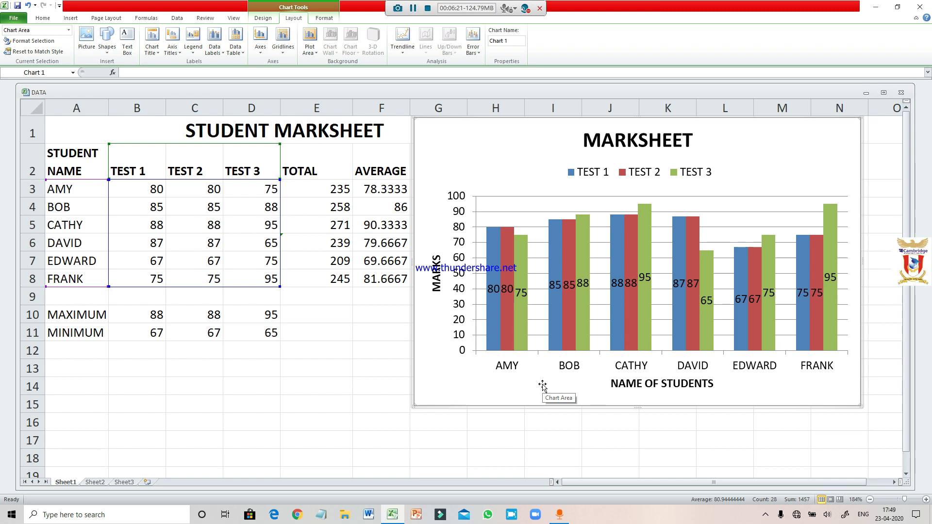
mouse_move(505, 318)
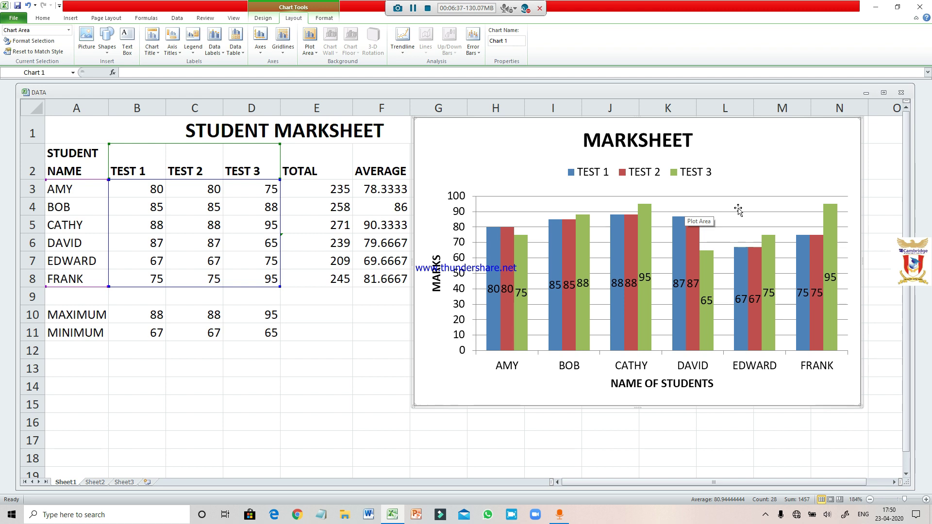
click(427, 9)
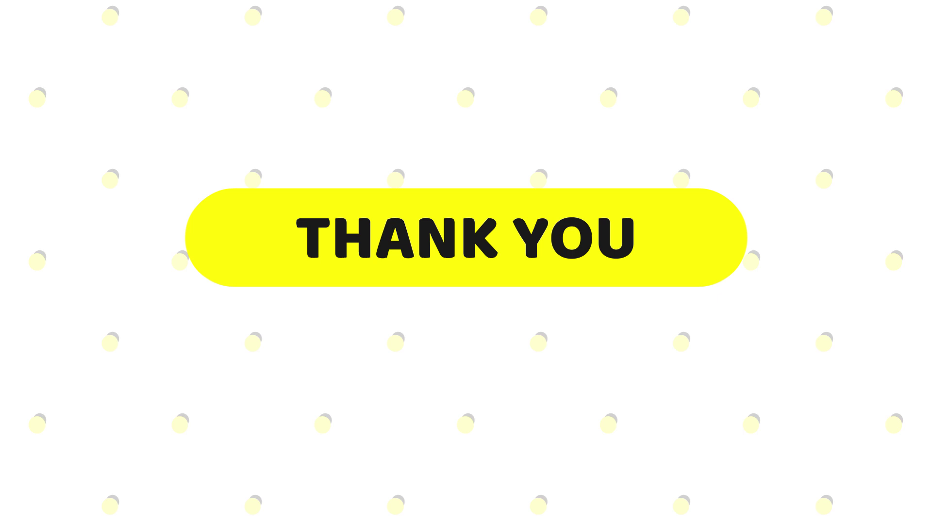